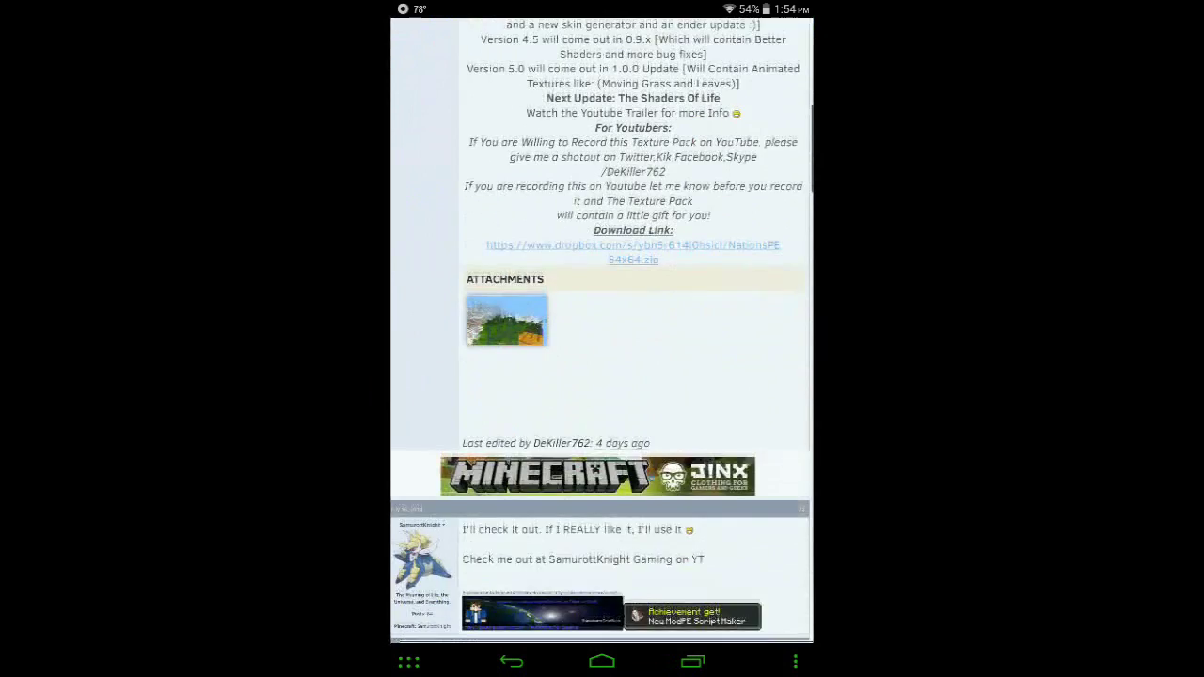
Step: Scroll the ShaderNationsPE post to its download link and follow the Dropbox URL
scroll(602, 330, up, 3)
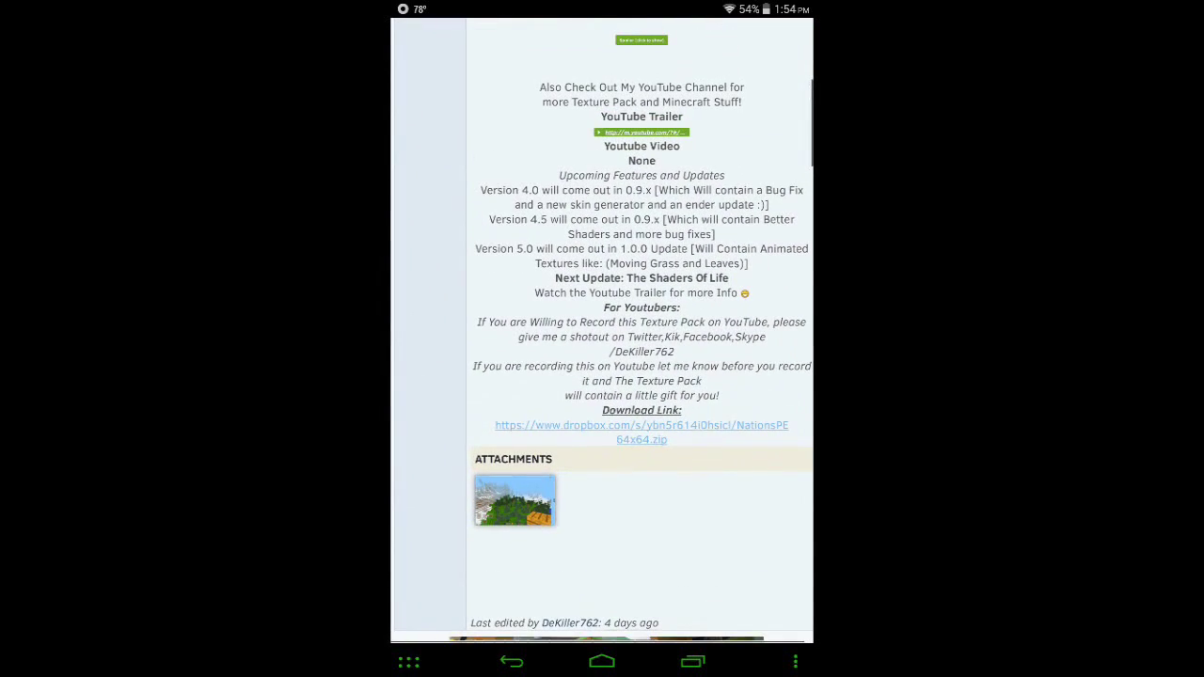
click(633, 428)
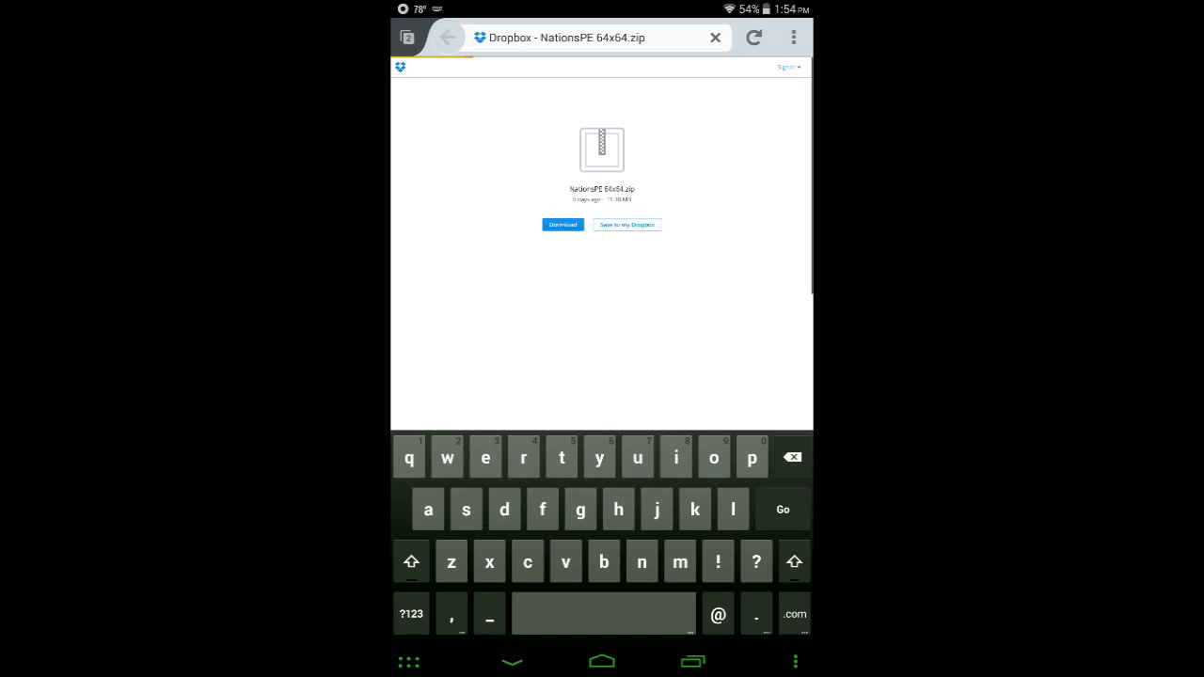
Step: Download NationsPE 64x64.zip from Dropbox and return to the home screen
click(512, 662)
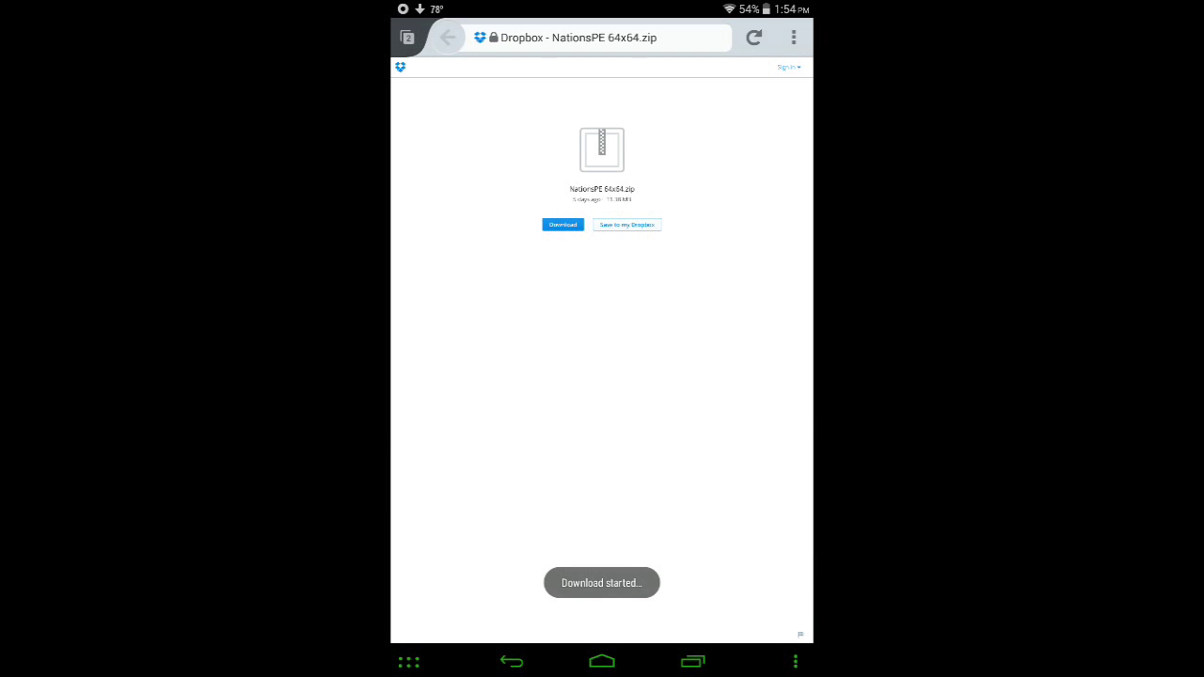
click(603, 661)
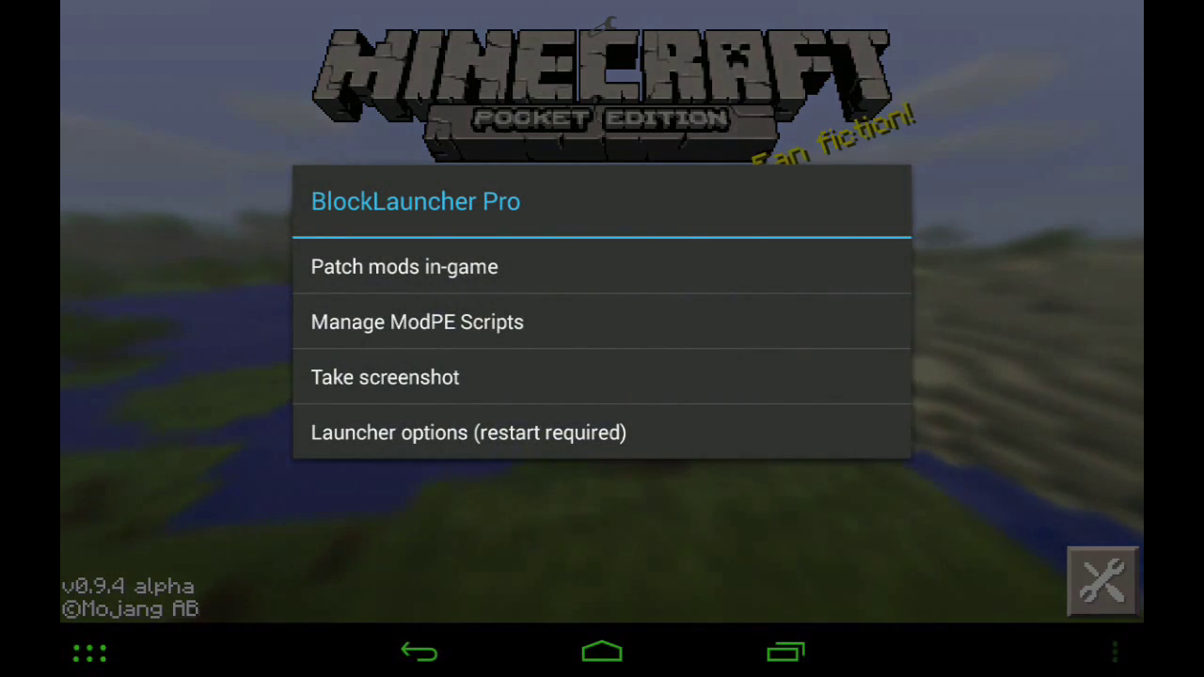
Step: Turn Texture Pack on in Launcher options and select NationsPE 64x64.zip from the Download folder
click(469, 433)
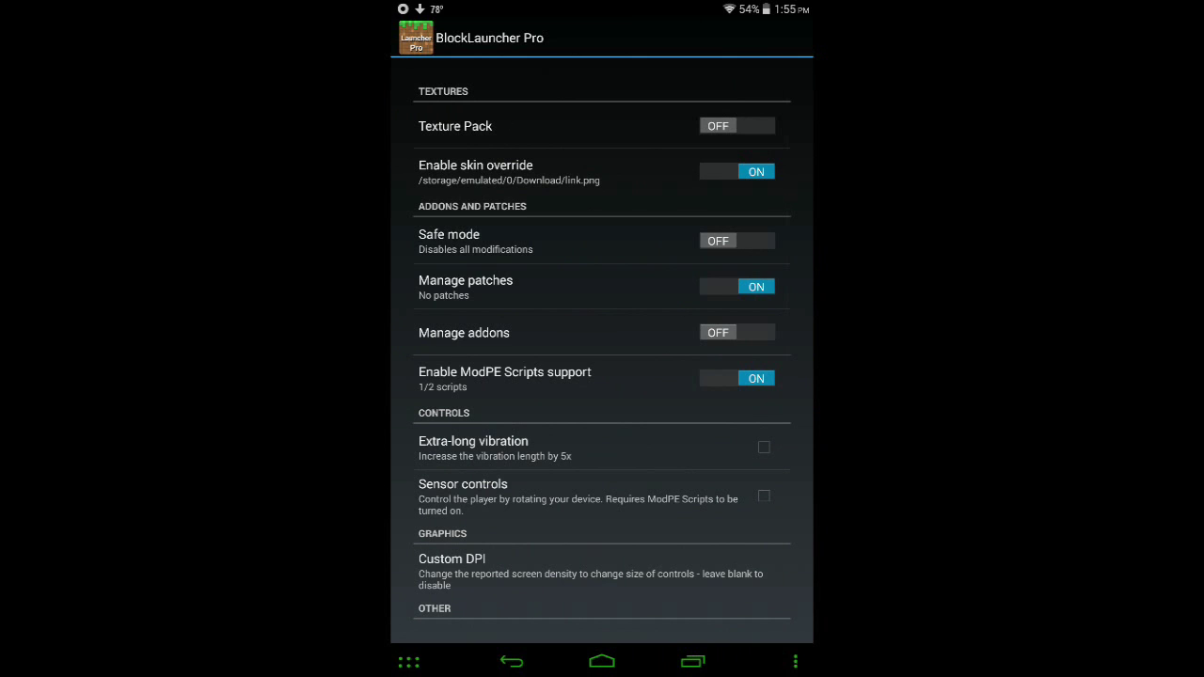
click(738, 126)
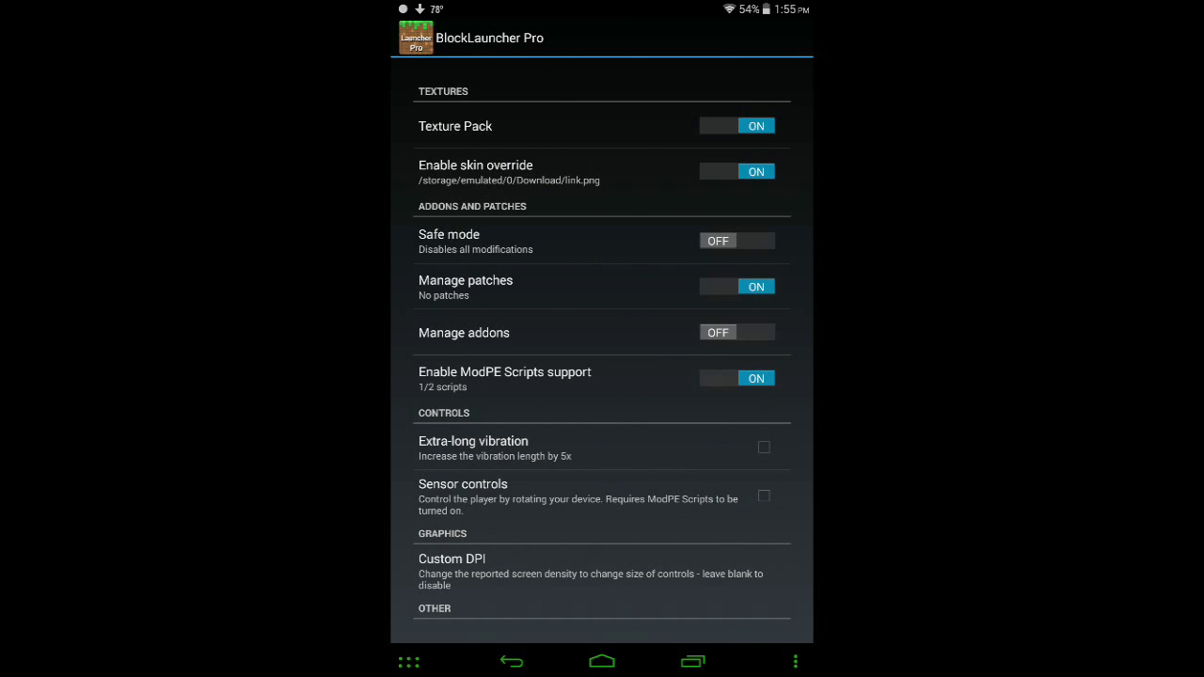
click(509, 126)
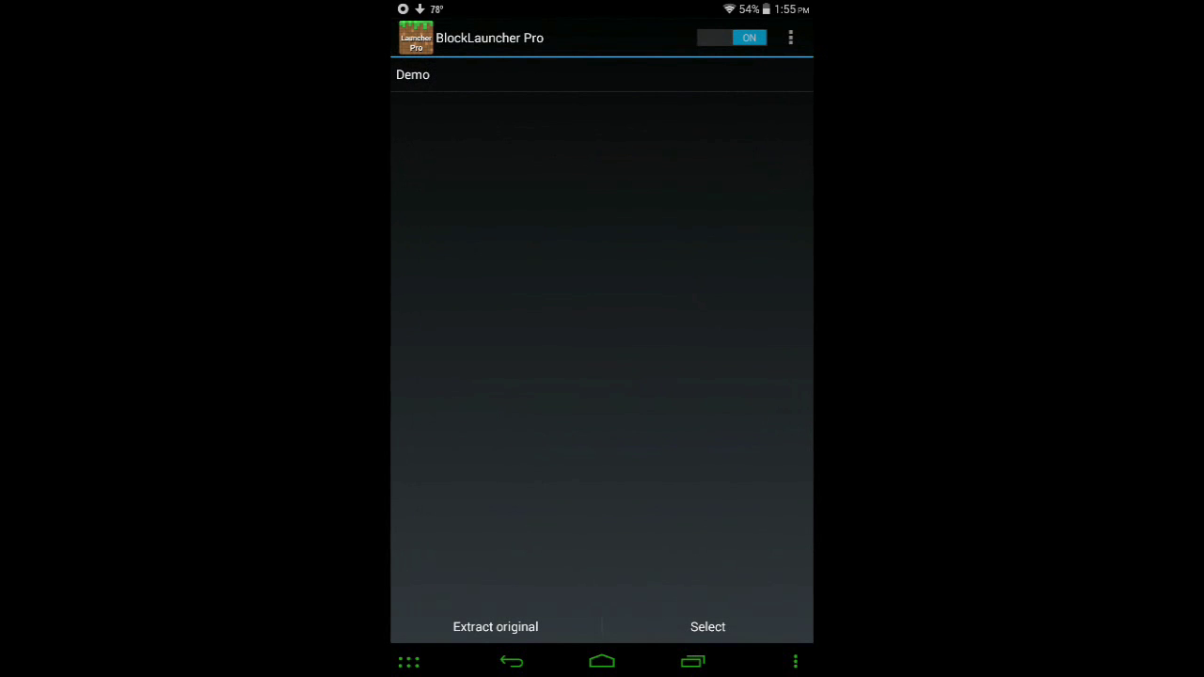
click(708, 626)
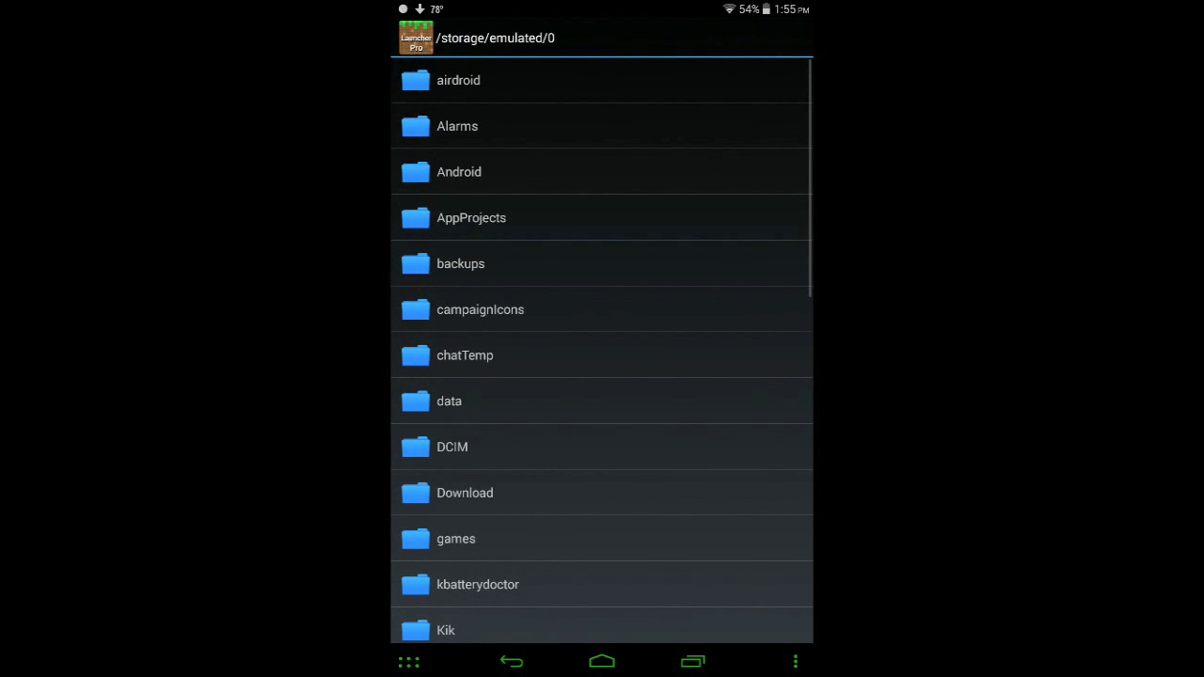
click(465, 494)
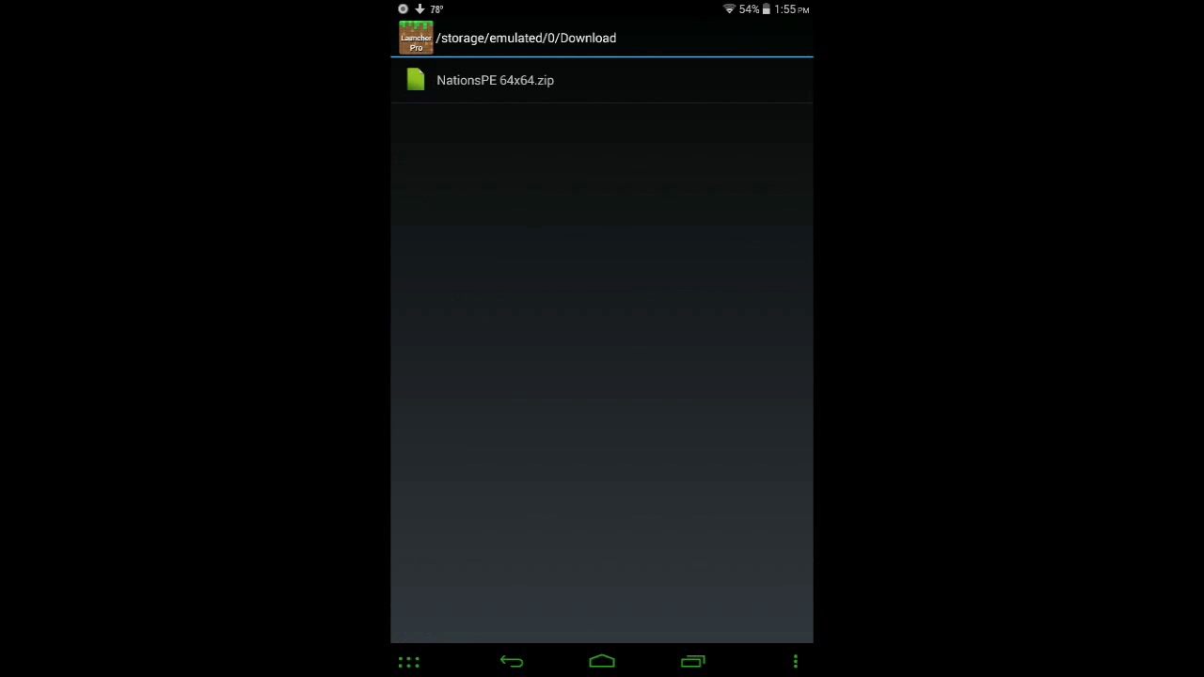
click(495, 80)
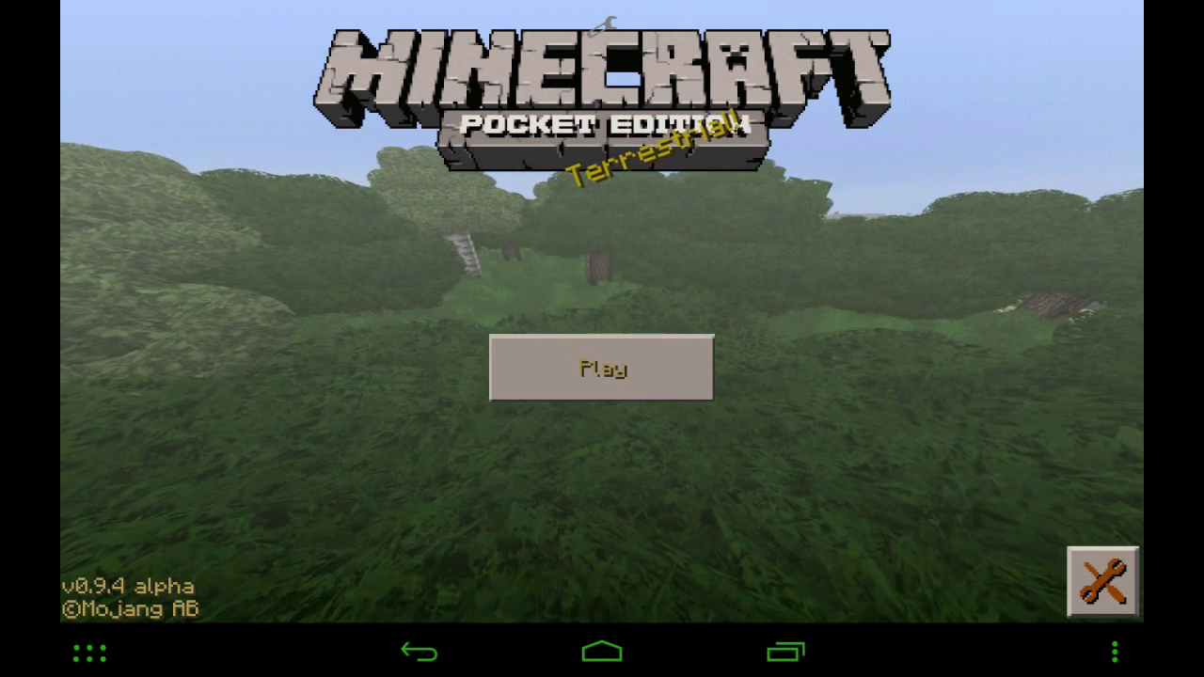
Step: Load the creative My World and walk toward the pond, looking up at the sky
click(601, 368)
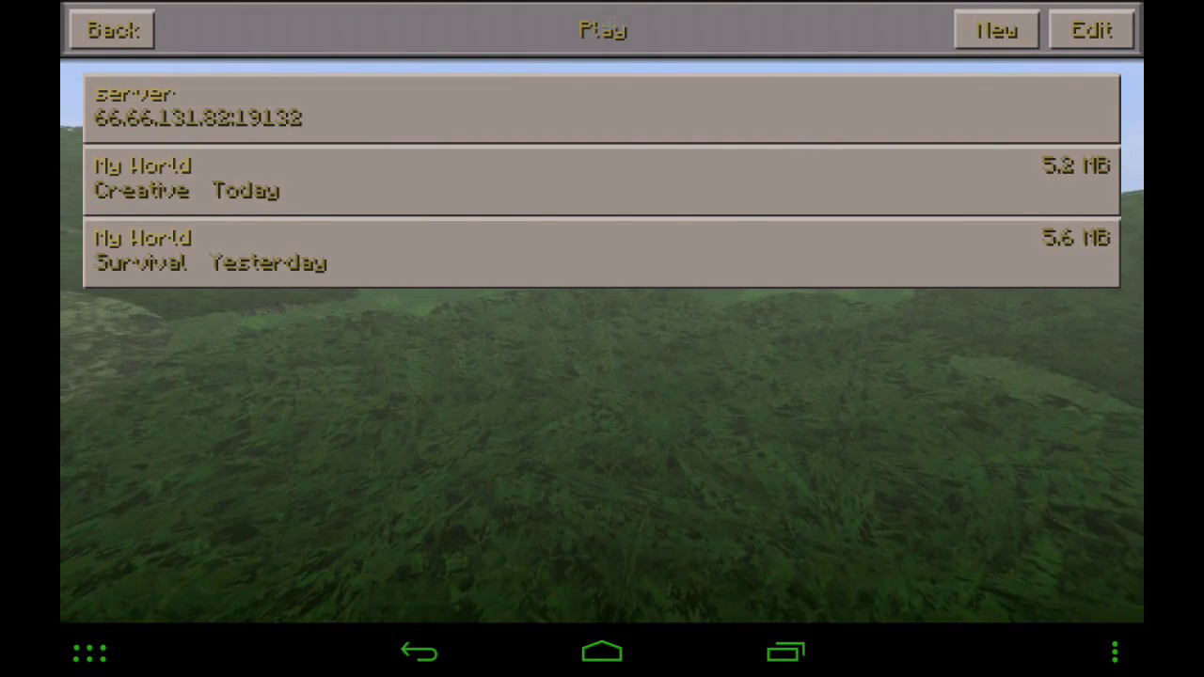
click(602, 179)
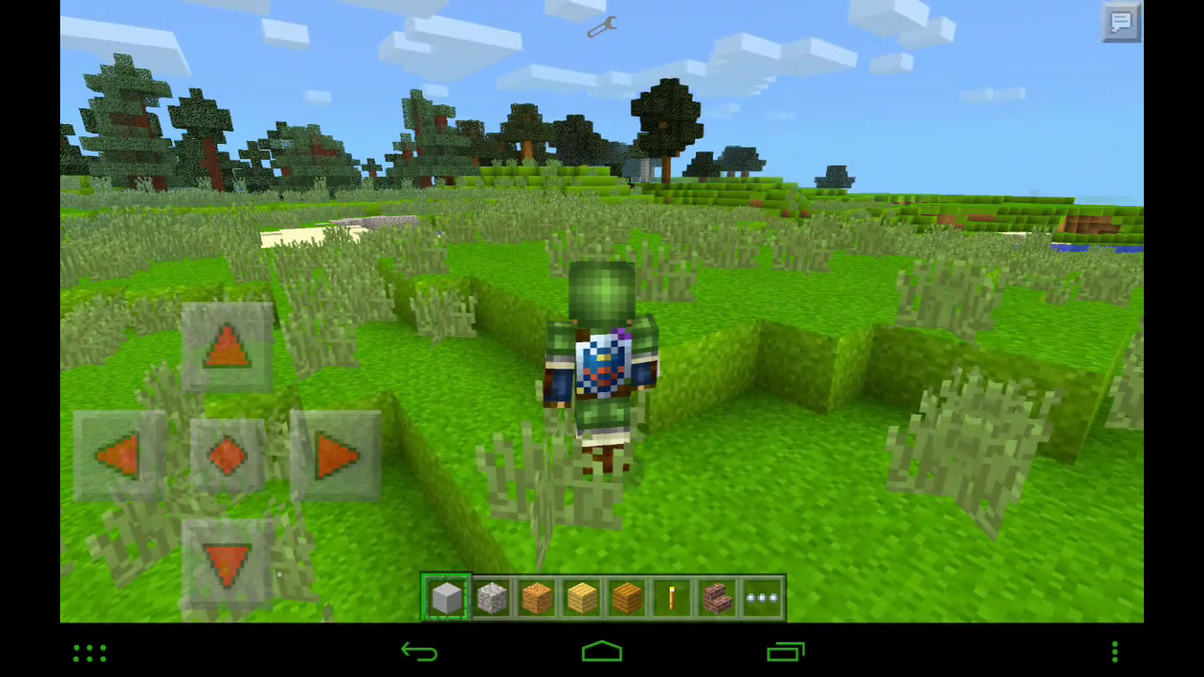
key(XF86AudioRaiseVolume)
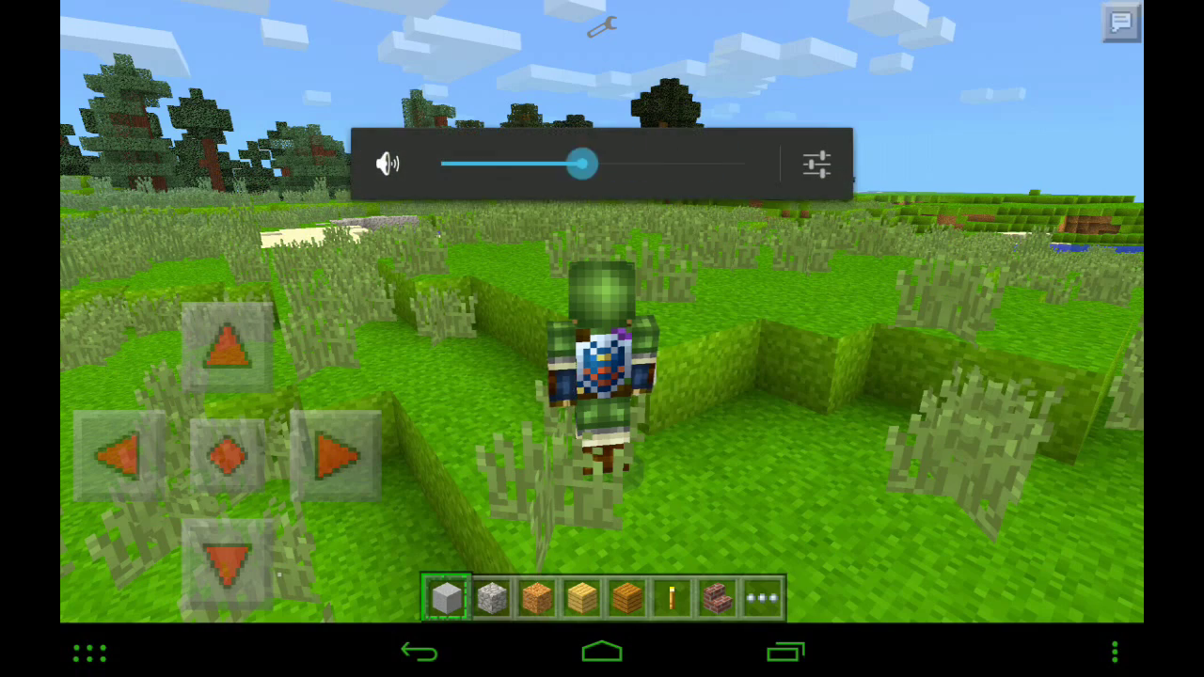
drag(226, 348, 226, 348)
drag(753, 330, 941, 348)
drag(752, 377, 903, 320)
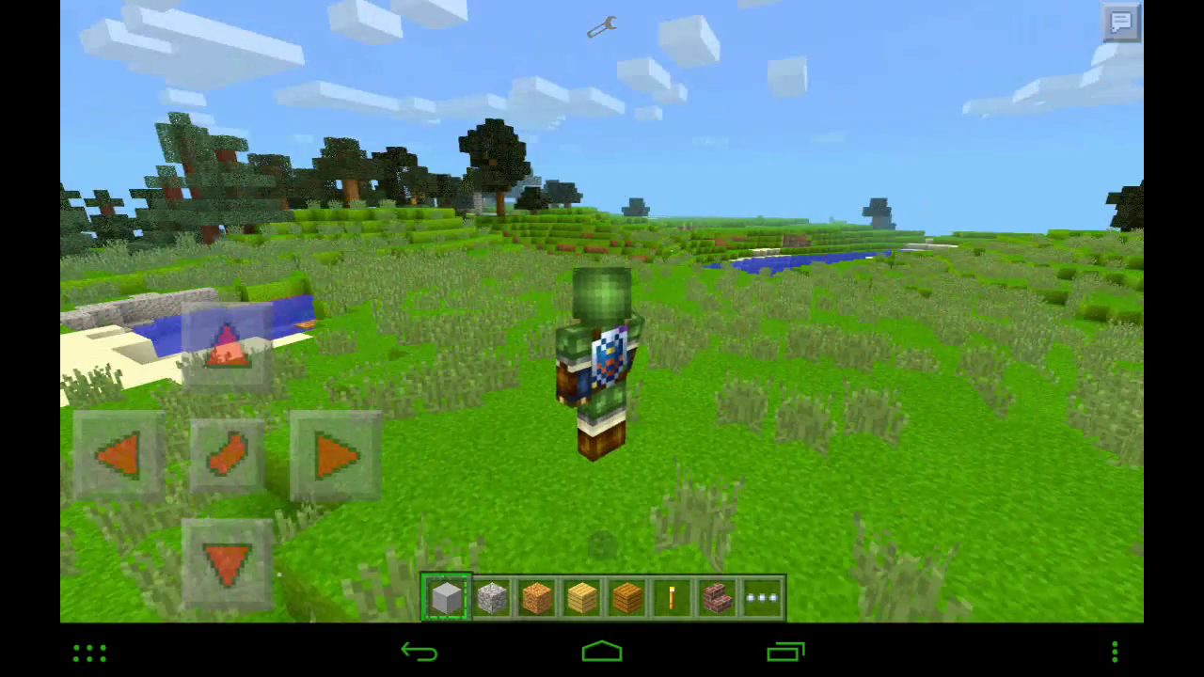
Step: Turn Third person view off in the game Options and resume playing
key(Escape)
click(328, 207)
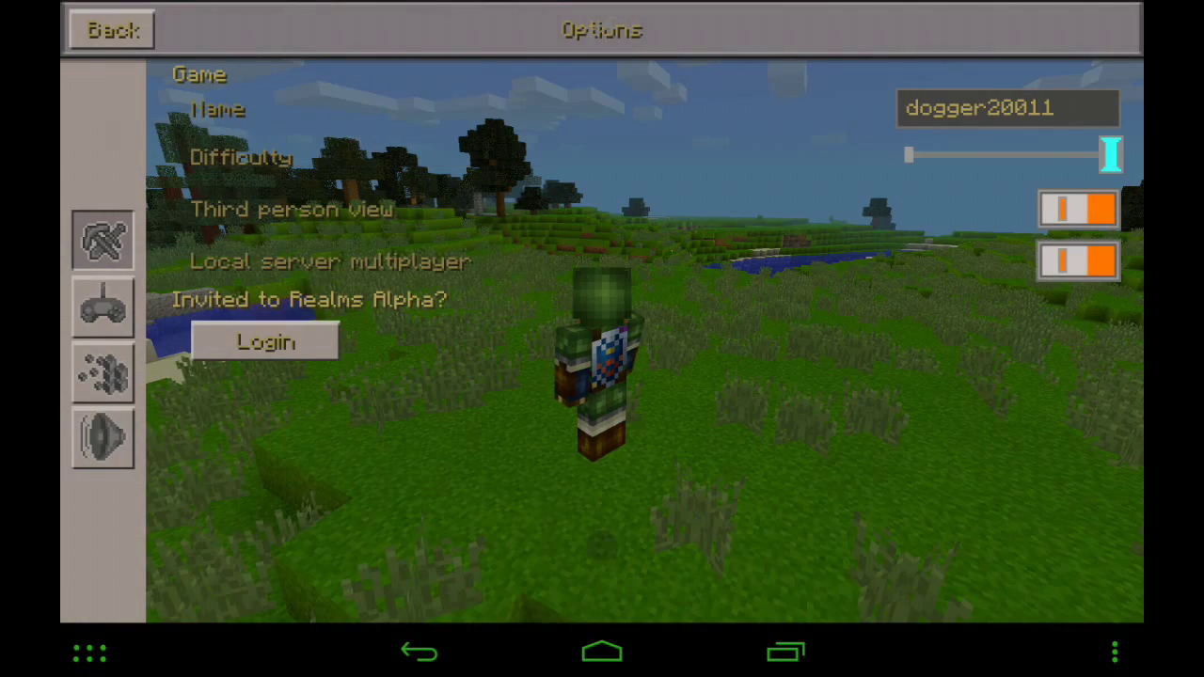
click(1079, 209)
click(113, 31)
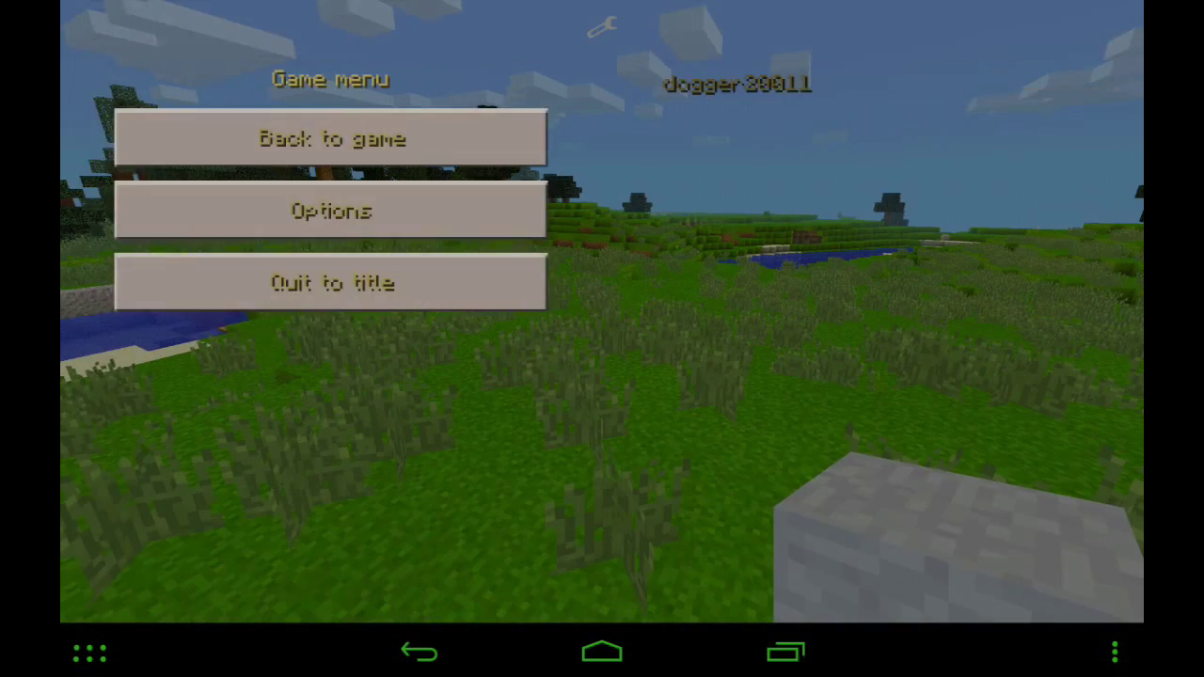
click(329, 135)
Step: Fly forward across the grassland, over the pond and river valley, looking around
mouse_move(752, 377)
mouse_down()
mouse_move(847, 376)
mouse_move(715, 367)
mouse_up()
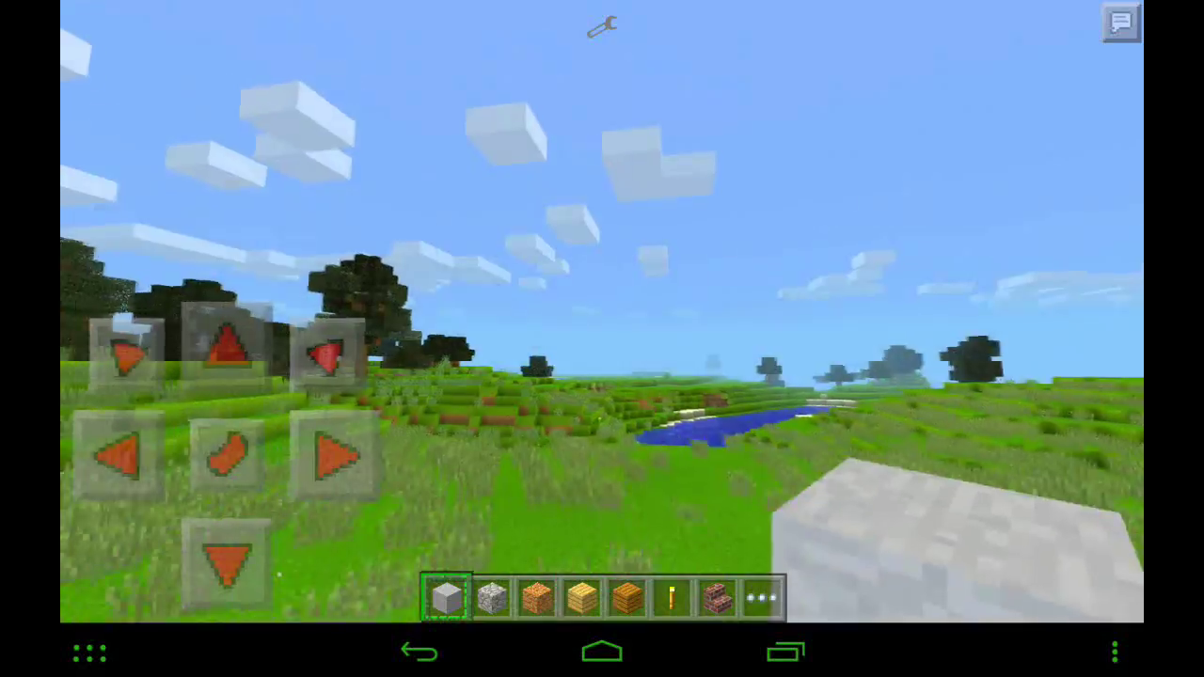
mouse_move(659, 283)
mouse_down()
mouse_move(659, 424)
mouse_move(696, 499)
mouse_up()
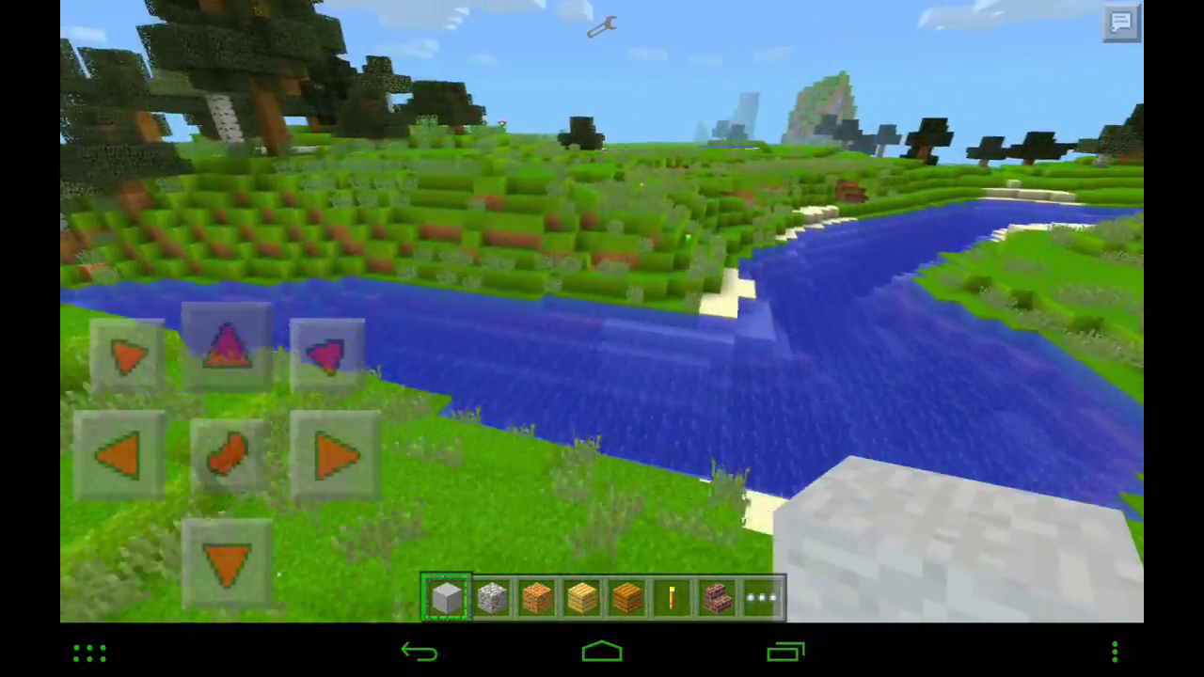
mouse_move(658, 376)
mouse_down()
mouse_move(753, 377)
mouse_move(800, 424)
mouse_move(800, 452)
mouse_move(705, 451)
mouse_up()
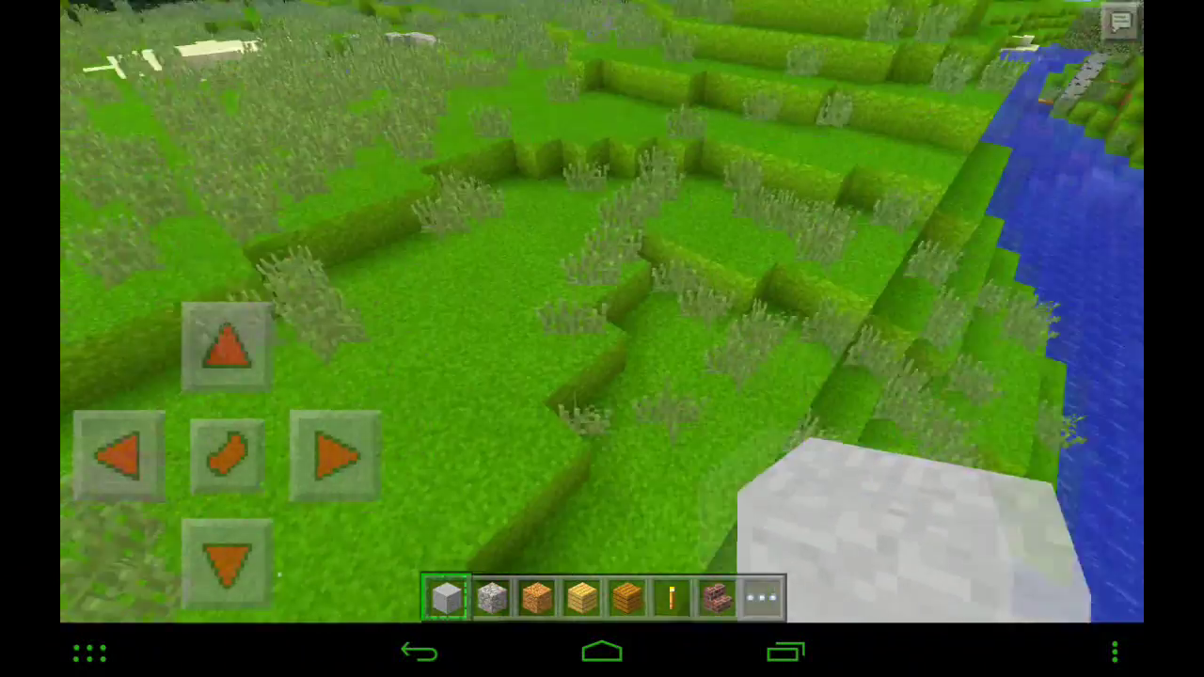
mouse_move(752, 377)
mouse_down()
mouse_move(734, 396)
mouse_move(734, 527)
mouse_move(715, 490)
mouse_up()
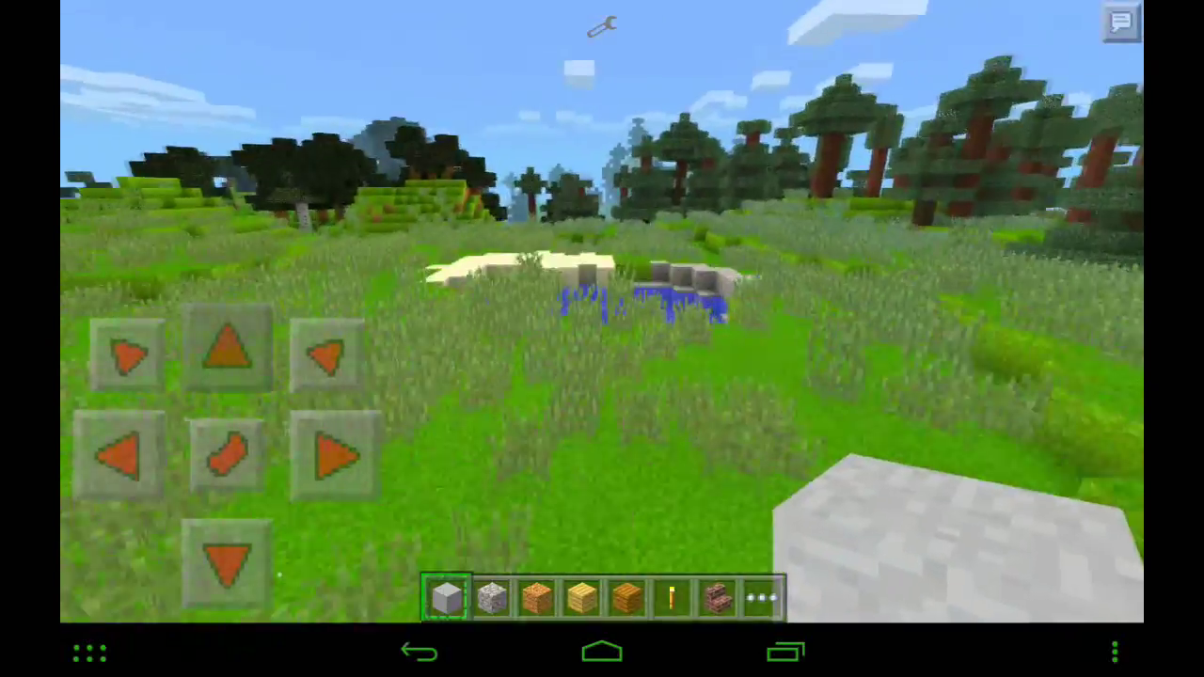
drag(228, 348, 228, 348)
drag(658, 329, 659, 424)
drag(228, 348, 227, 348)
drag(659, 424, 658, 490)
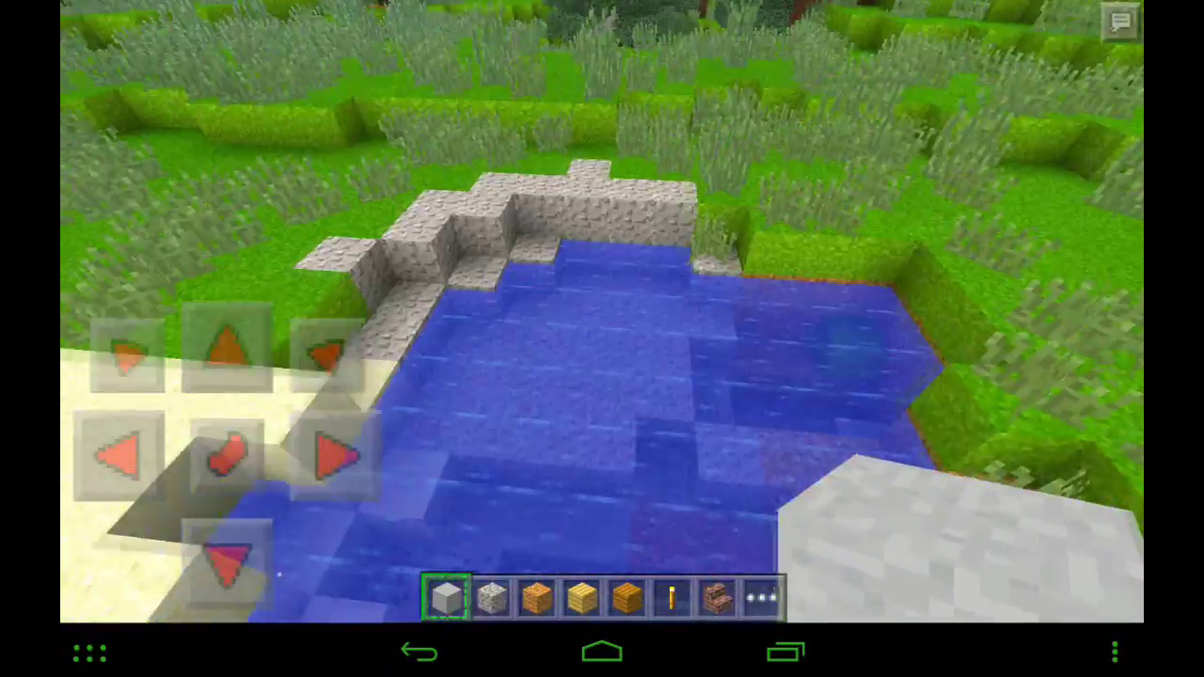
mouse_move(715, 357)
mouse_down()
mouse_move(715, 508)
mouse_move(697, 508)
mouse_move(828, 480)
mouse_move(734, 508)
mouse_move(696, 451)
mouse_move(771, 442)
mouse_move(715, 443)
mouse_up()
drag(227, 348, 228, 348)
drag(715, 442, 715, 508)
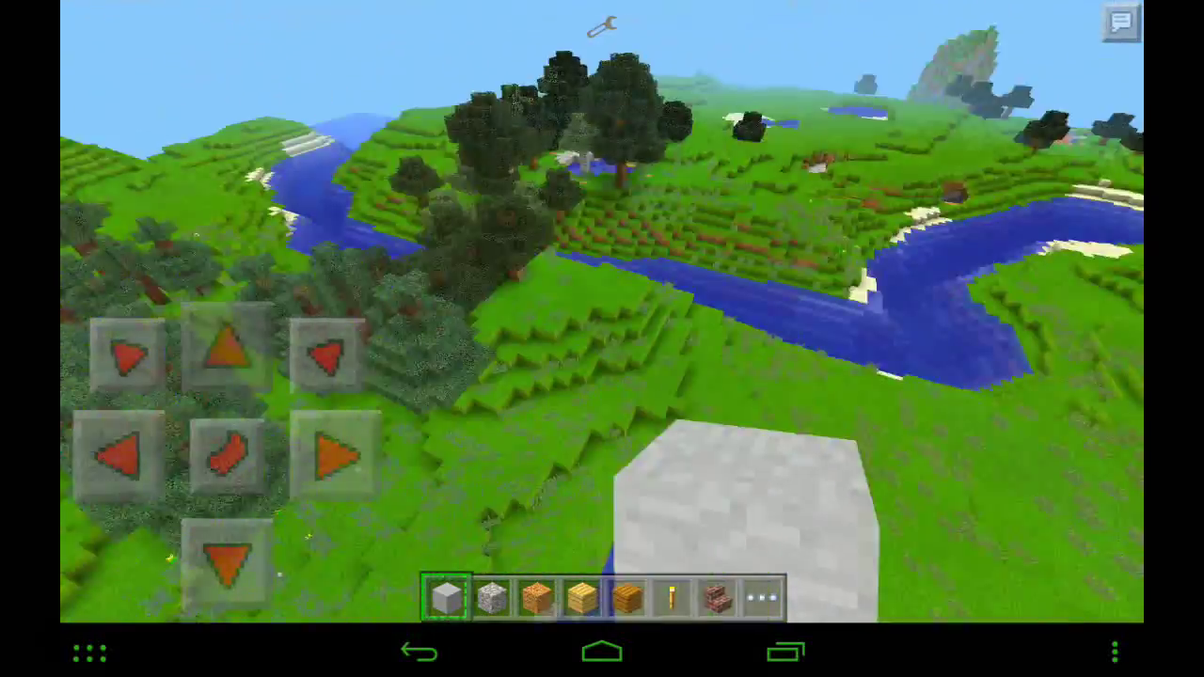
drag(228, 348, 228, 348)
mouse_move(715, 508)
mouse_down()
mouse_move(715, 565)
mouse_move(715, 405)
mouse_up()
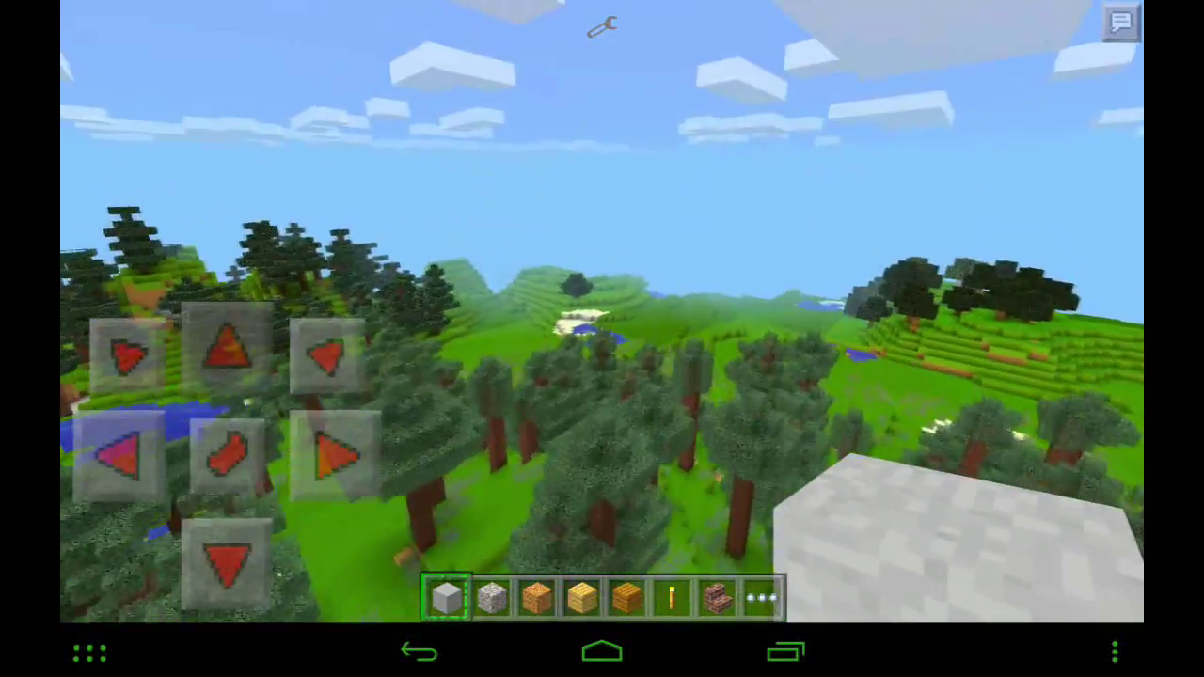
drag(228, 348, 228, 348)
Step: Turn left and fly over the conifer forest, then back onto the grassland
drag(715, 405, 846, 414)
drag(228, 348, 228, 348)
drag(847, 414, 922, 414)
drag(228, 348, 228, 348)
drag(847, 414, 828, 377)
drag(228, 349, 227, 348)
drag(828, 377, 772, 414)
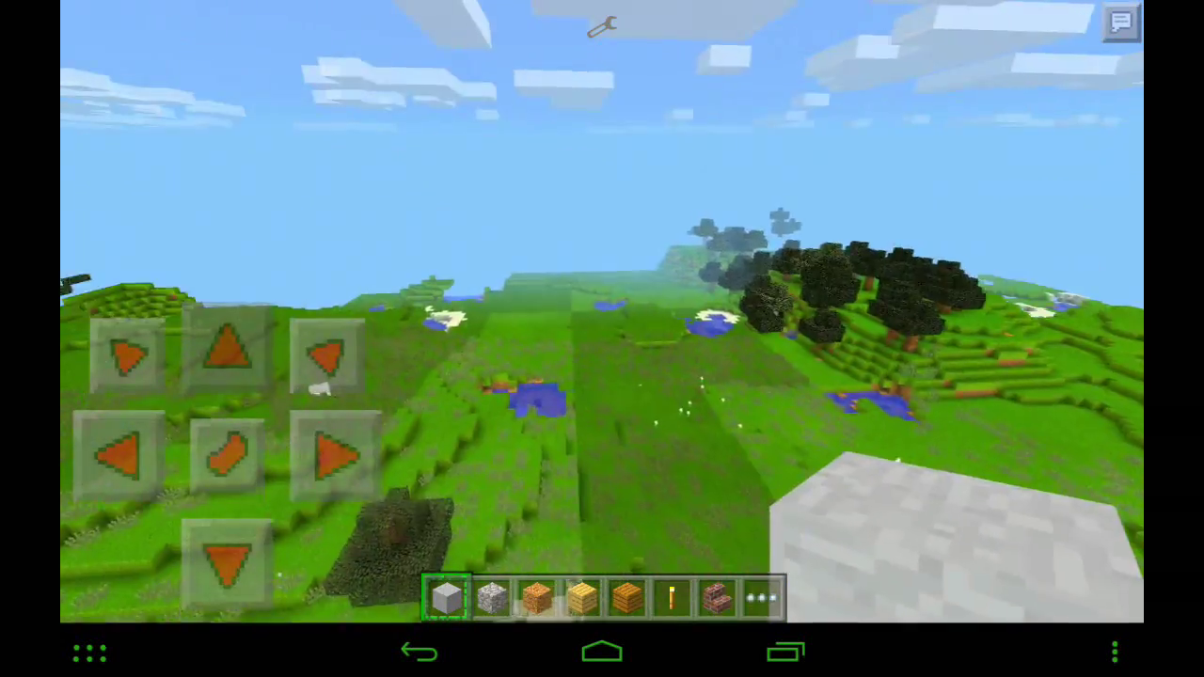
drag(228, 348, 227, 348)
drag(772, 414, 734, 442)
drag(227, 348, 228, 348)
drag(734, 442, 705, 461)
drag(228, 348, 228, 349)
drag(706, 462, 715, 499)
drag(228, 348, 228, 348)
drag(715, 498, 734, 565)
drag(227, 348, 228, 348)
Step: Fly past the river toward the foggy twin mountains
drag(658, 424, 799, 424)
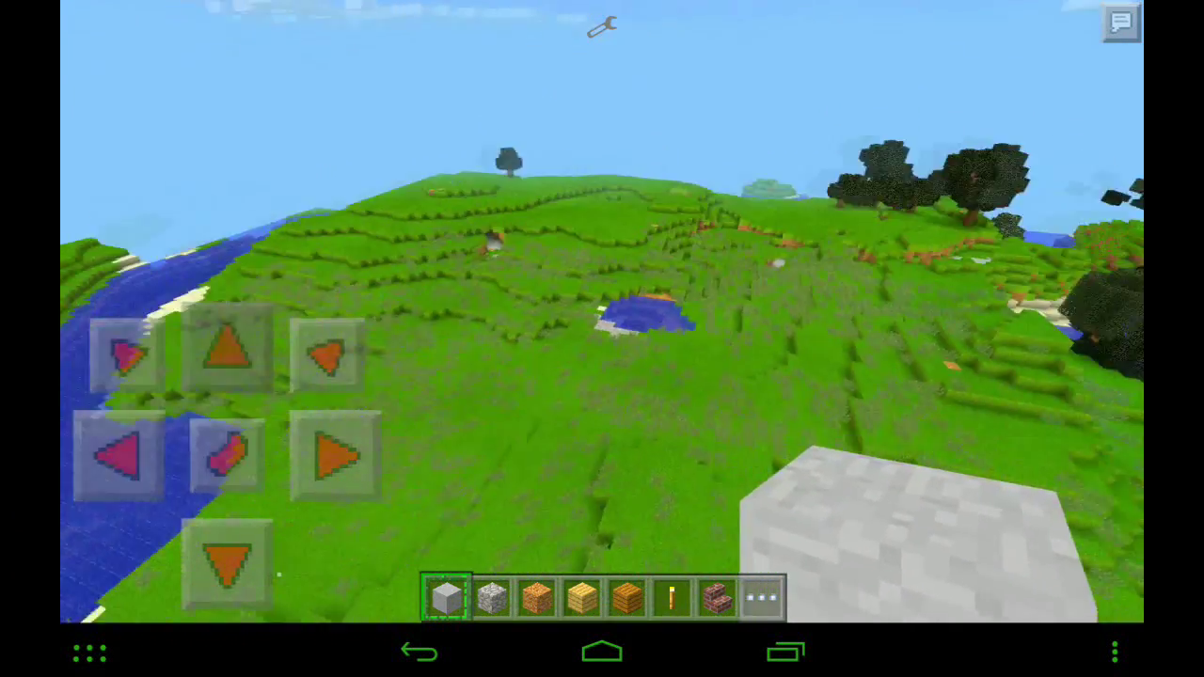
drag(227, 349, 228, 348)
drag(753, 424, 565, 424)
drag(228, 349, 228, 348)
mouse_move(659, 423)
mouse_down()
mouse_move(800, 423)
mouse_move(659, 423)
mouse_move(565, 376)
mouse_move(564, 320)
mouse_up()
mouse_move(565, 376)
mouse_down()
mouse_move(800, 376)
mouse_move(659, 376)
mouse_up()
mouse_move(800, 376)
mouse_down()
mouse_move(659, 376)
mouse_move(753, 377)
mouse_up()
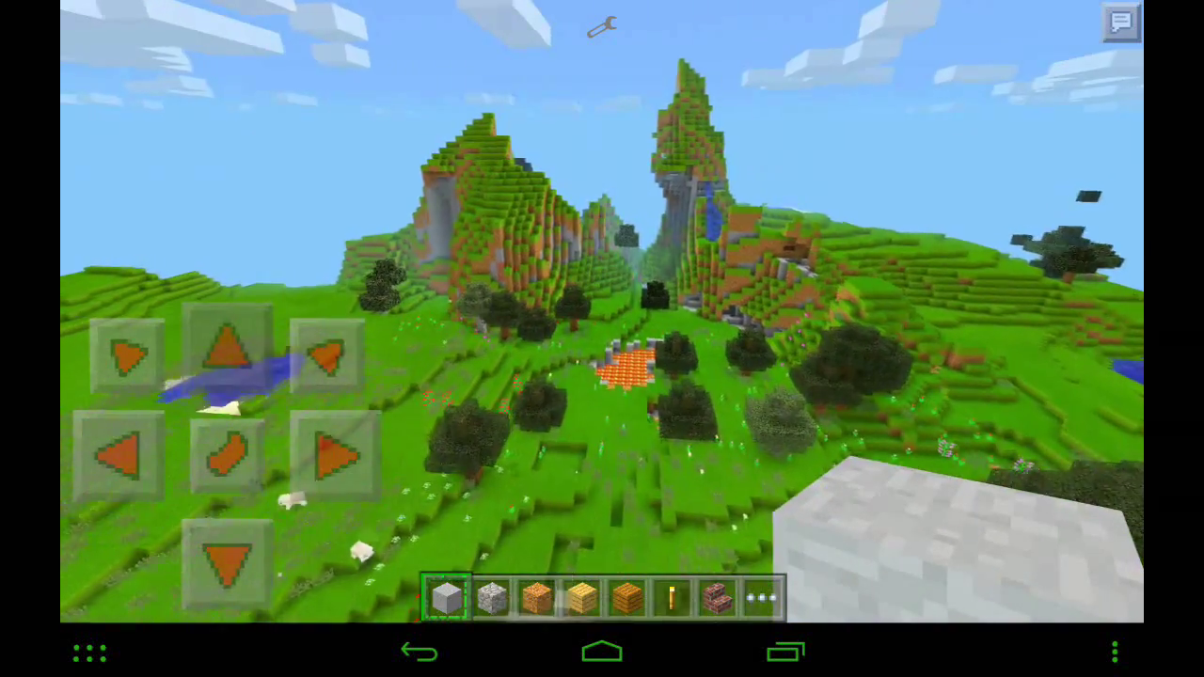